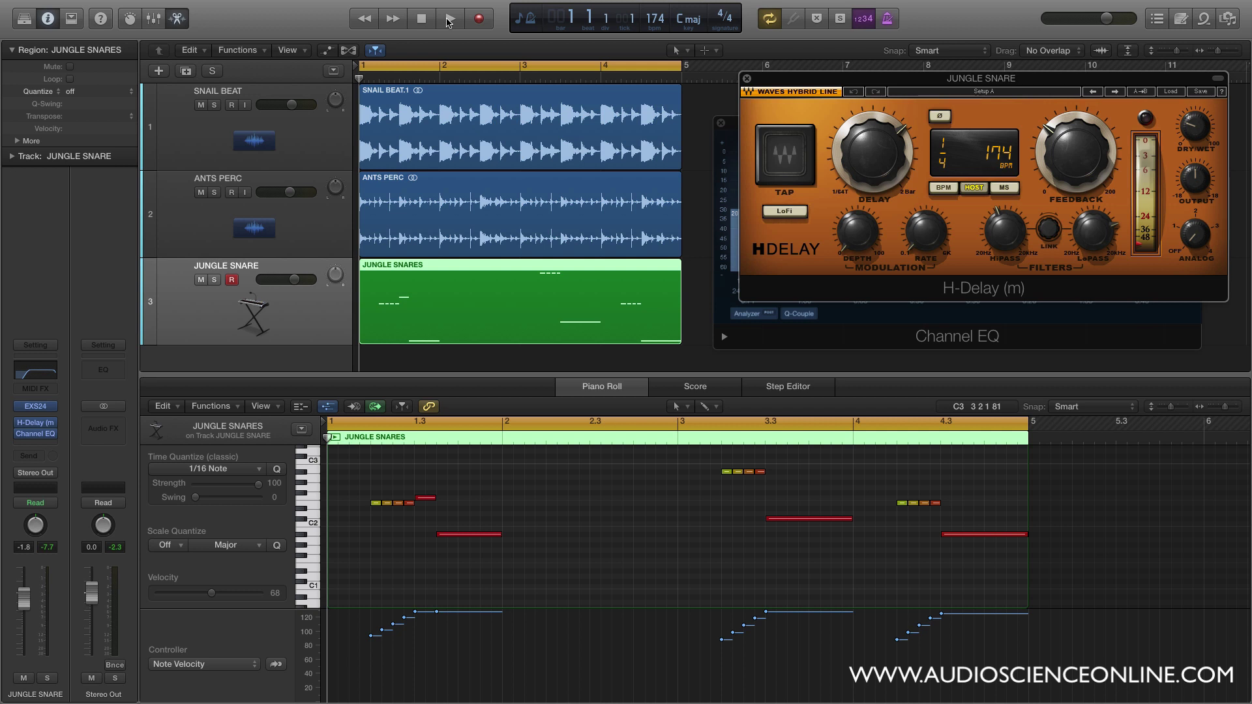
Play the arrangement, listen to the JUNGLE SNARE track in solo, and audition a low snare note on the piano roll keyboard
click(449, 20)
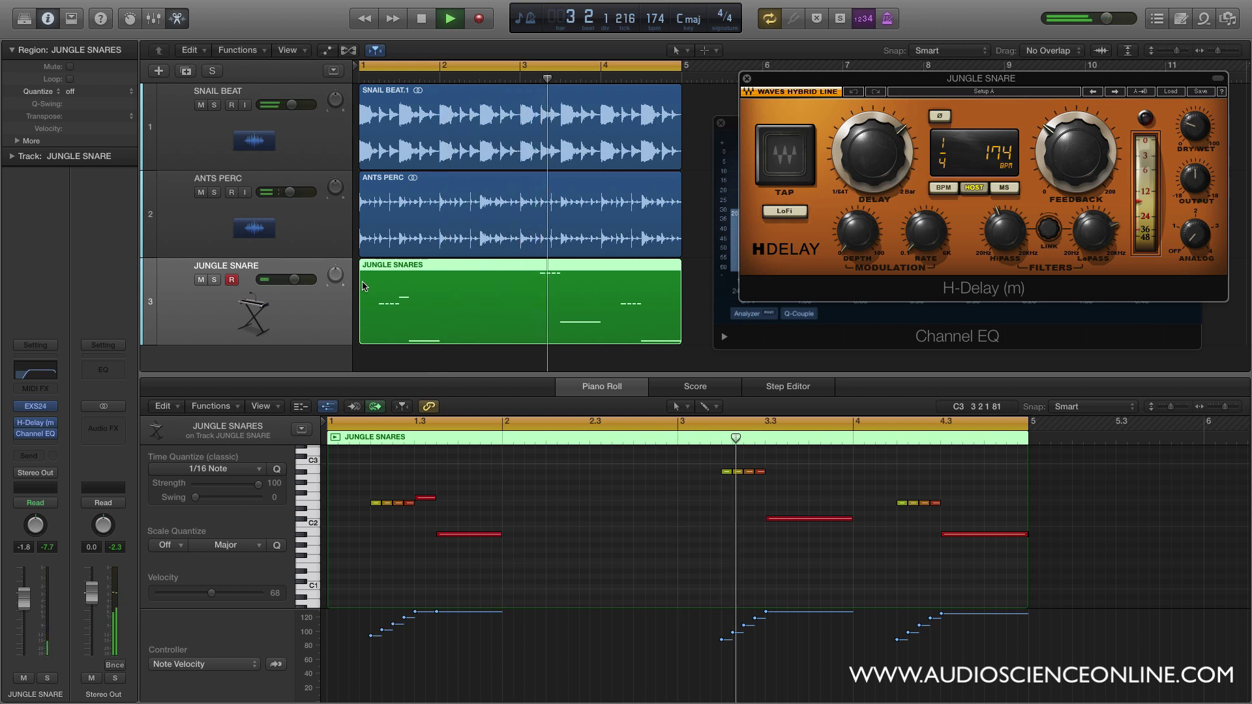
click(214, 280)
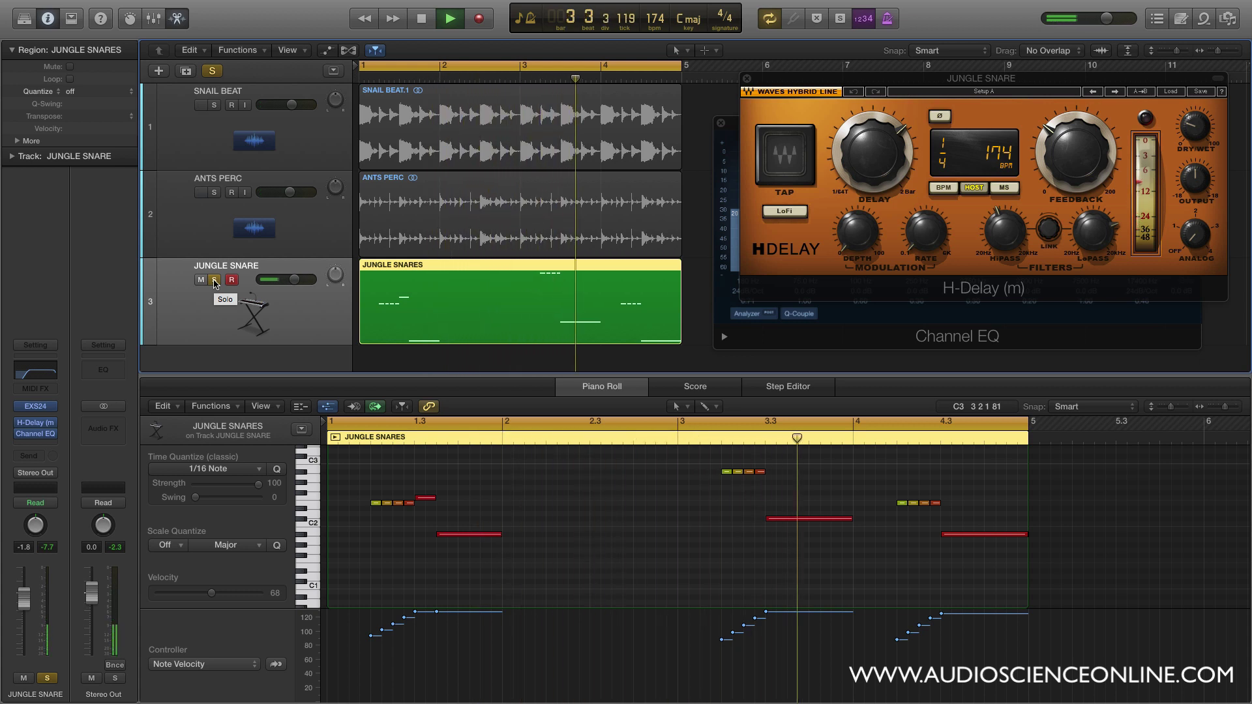
key(space)
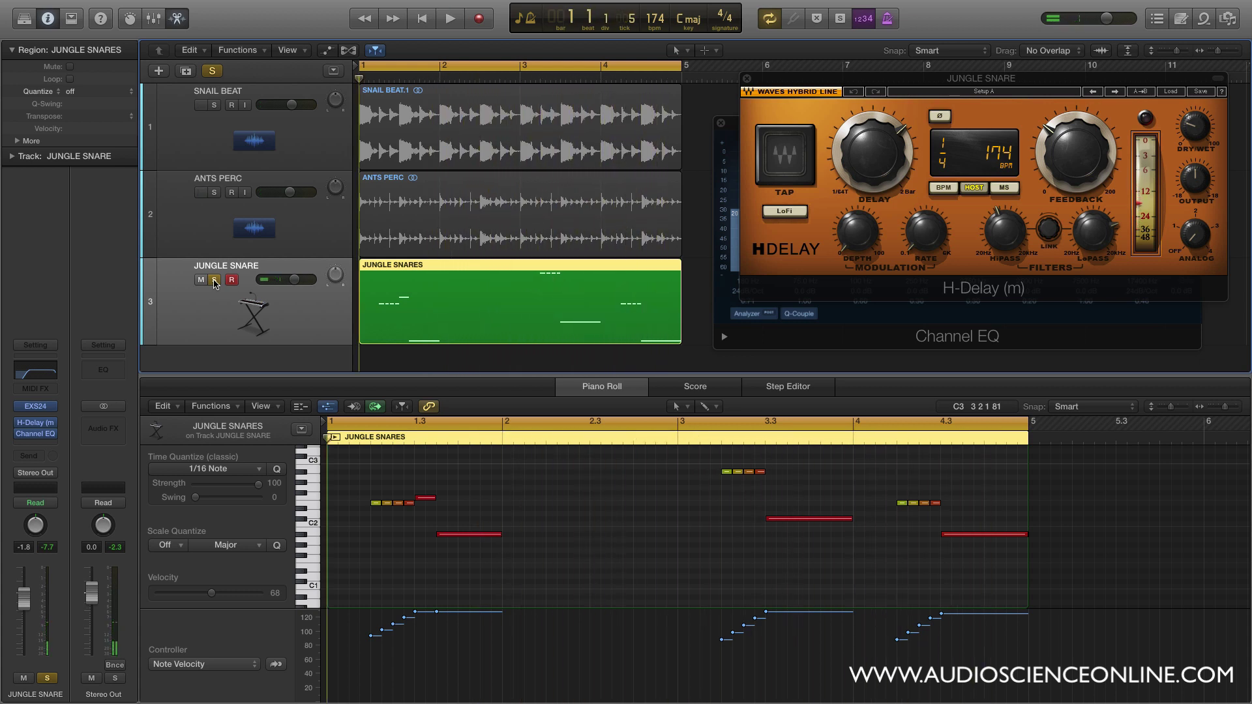
click(215, 281)
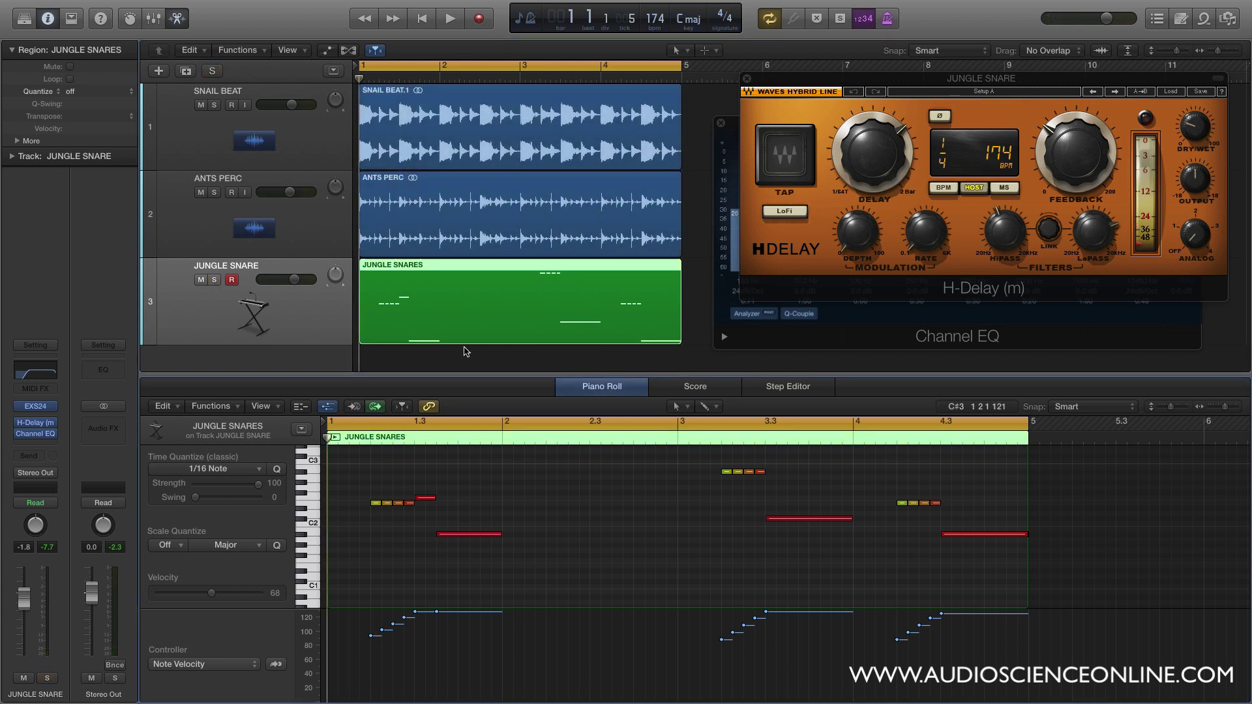
click(314, 515)
click(314, 515)
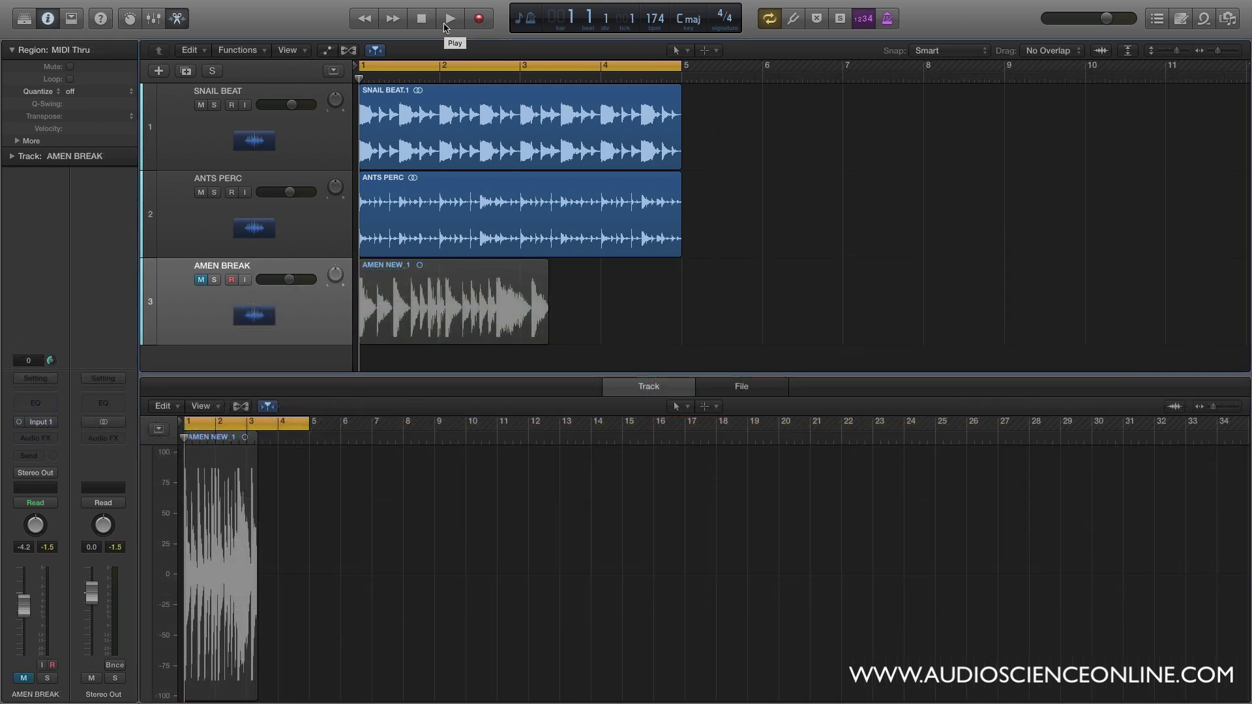
Play the loop and listen to the SNAIL BEAT and ANTS PERC tracks in solo one after the other
click(446, 23)
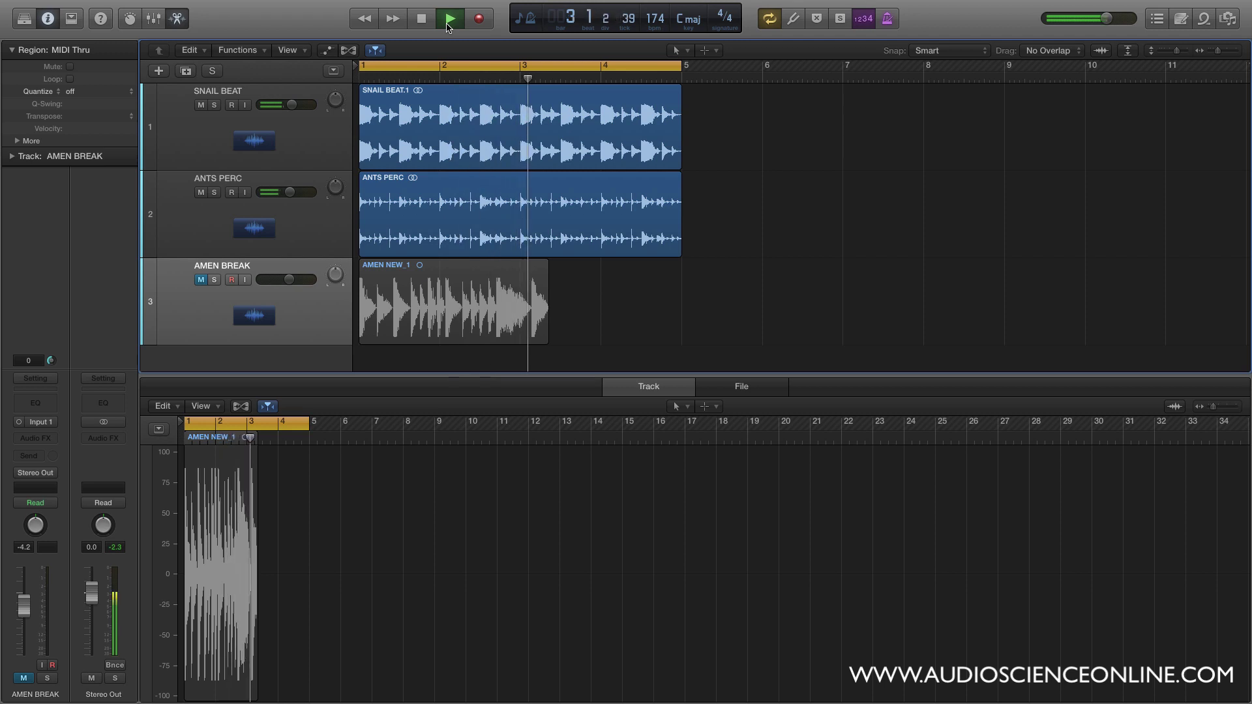
click(214, 105)
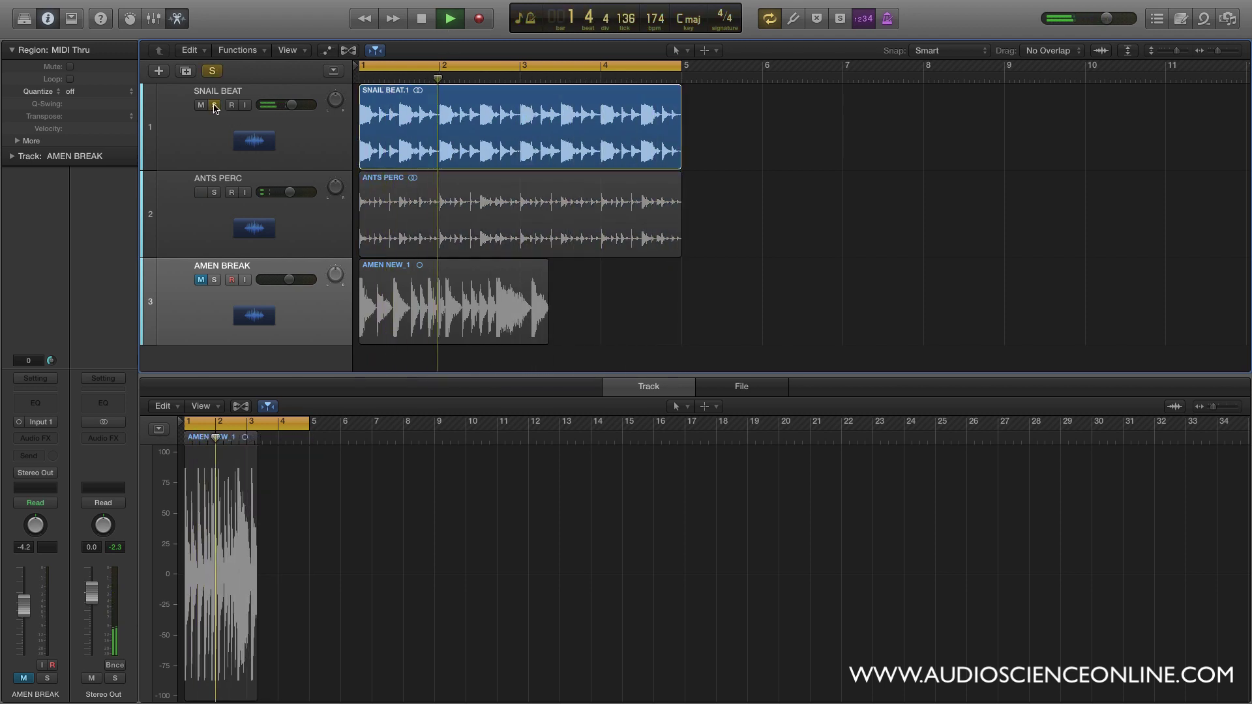
click(214, 106)
click(215, 193)
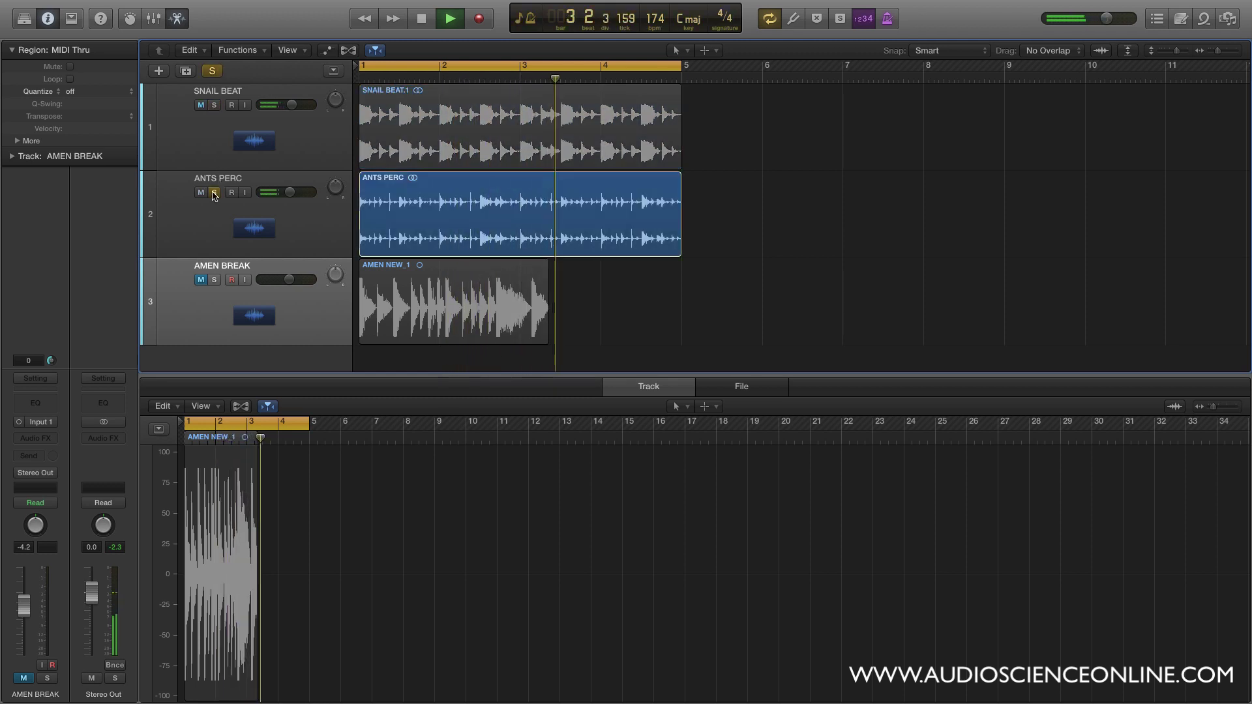
click(214, 193)
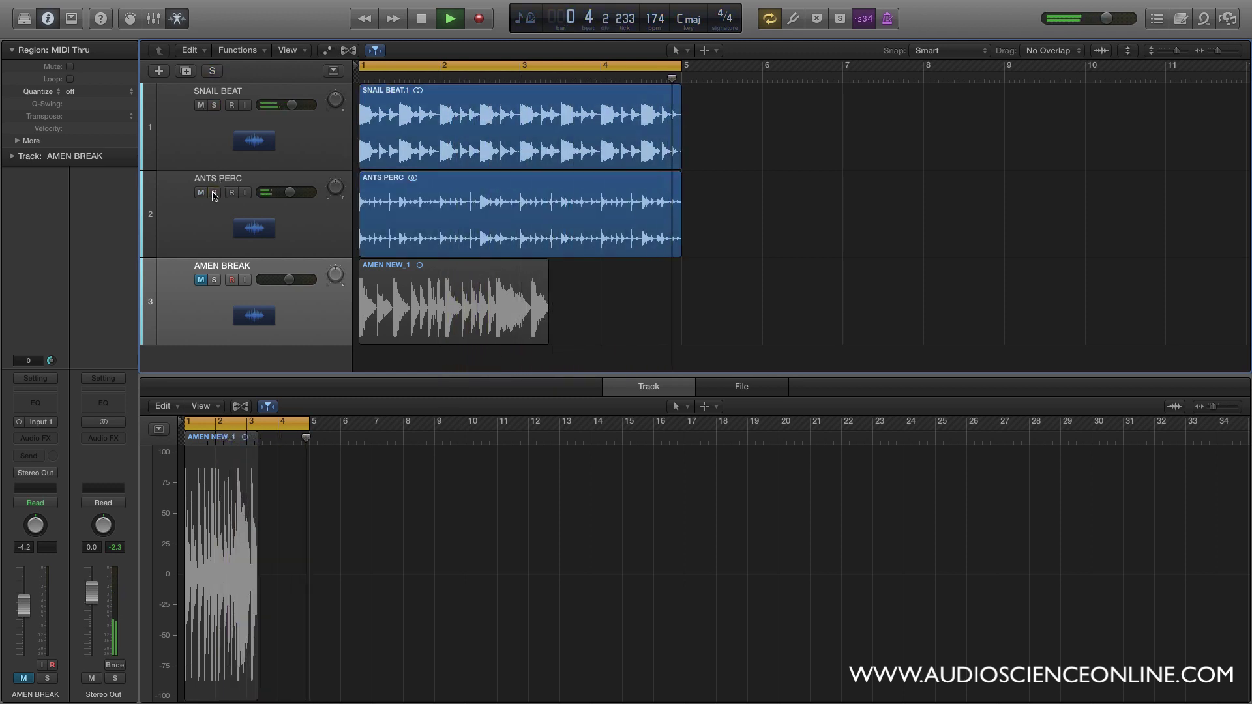
key(space)
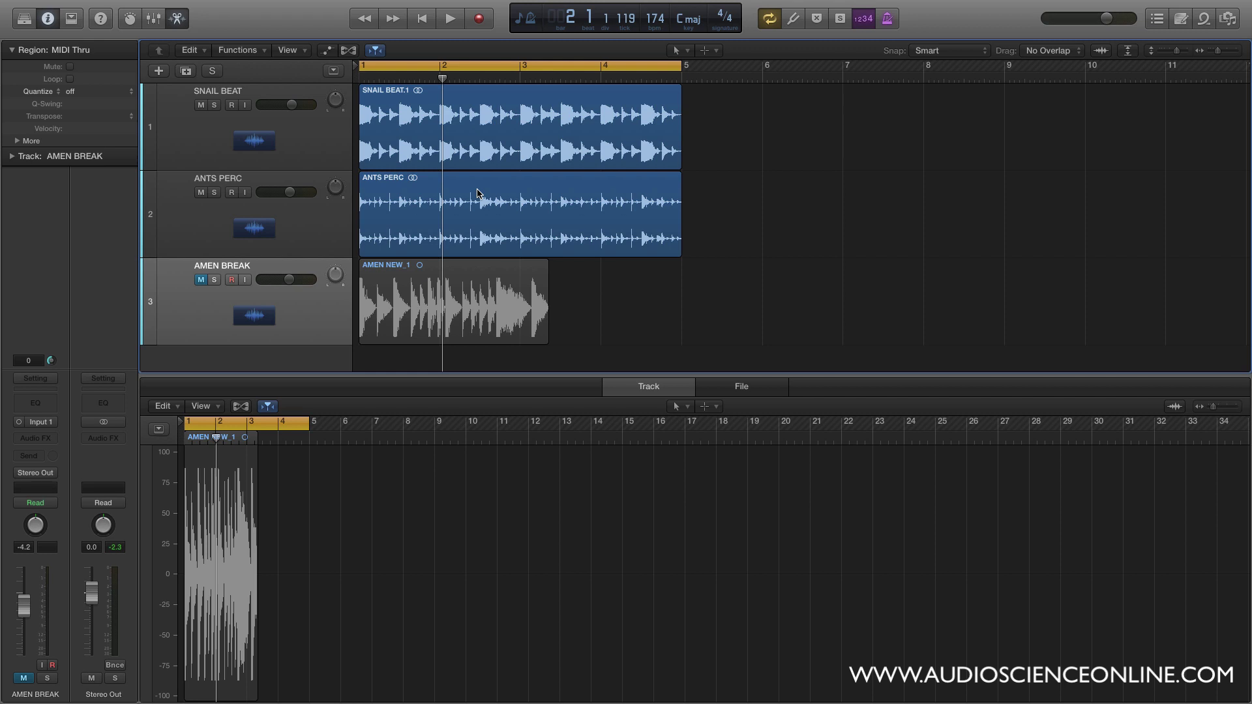
Unmute and solo the AMEN BREAK track and play it from the start of the loop
click(422, 18)
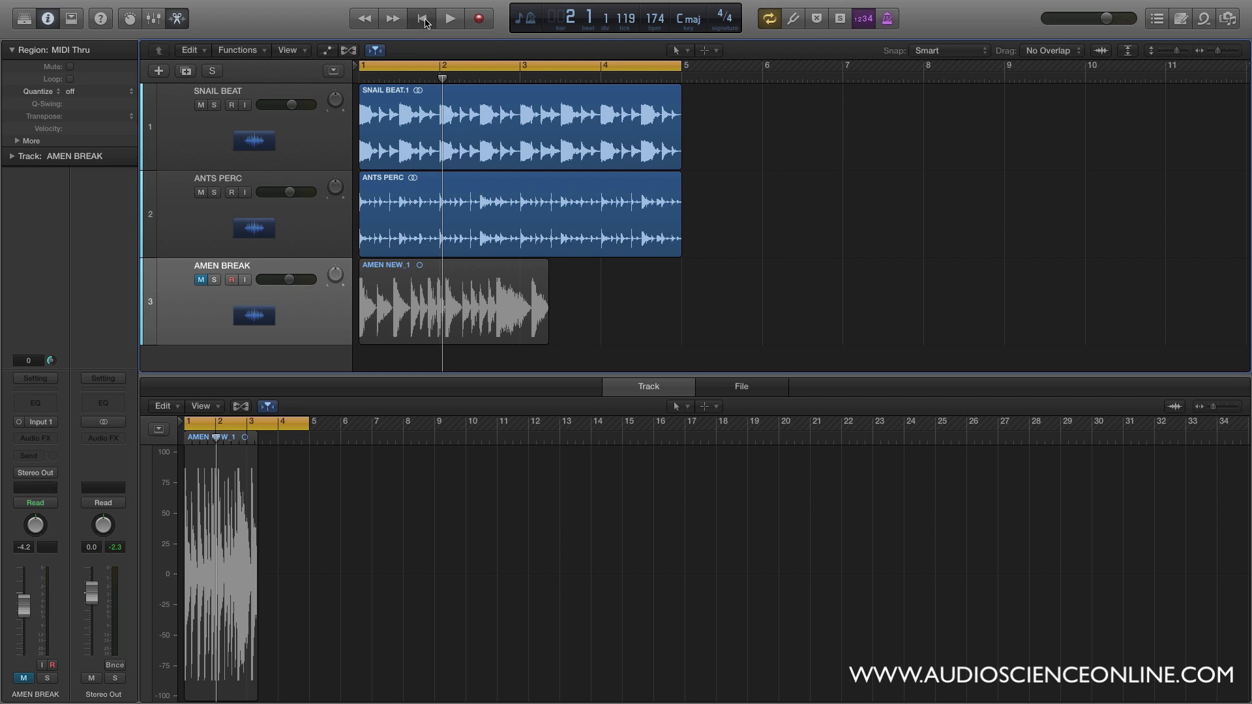
click(201, 281)
click(214, 280)
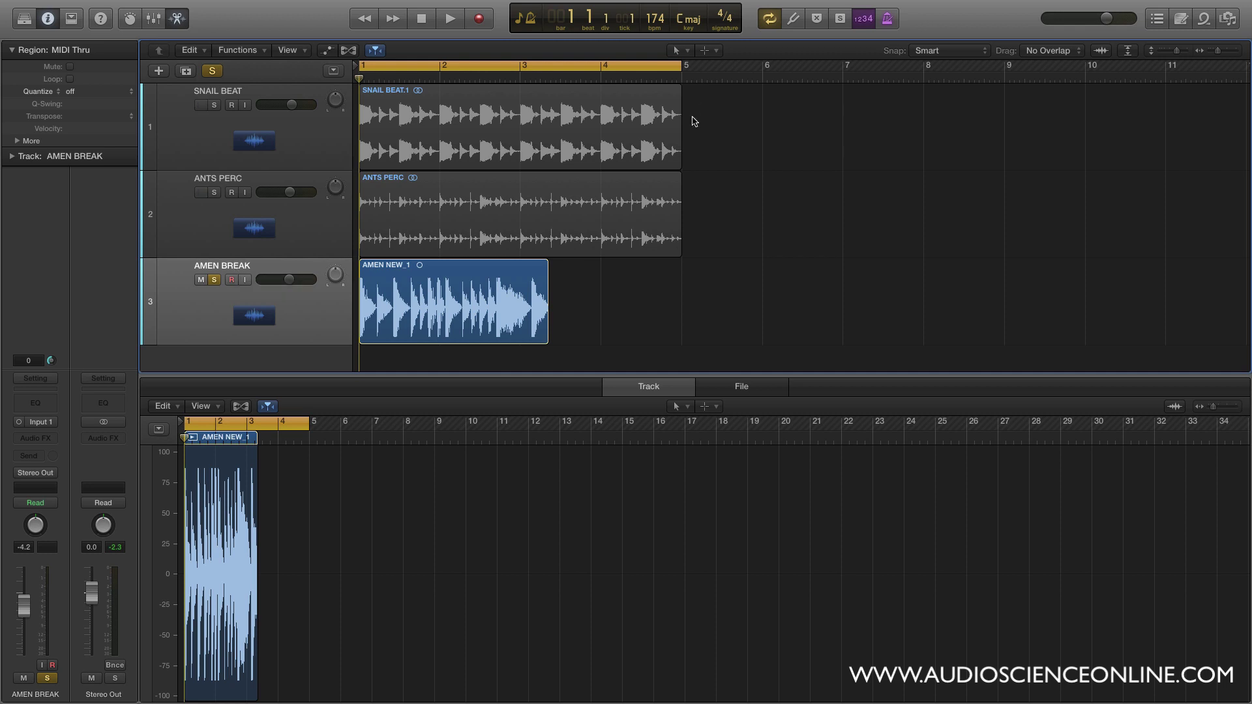
key(space)
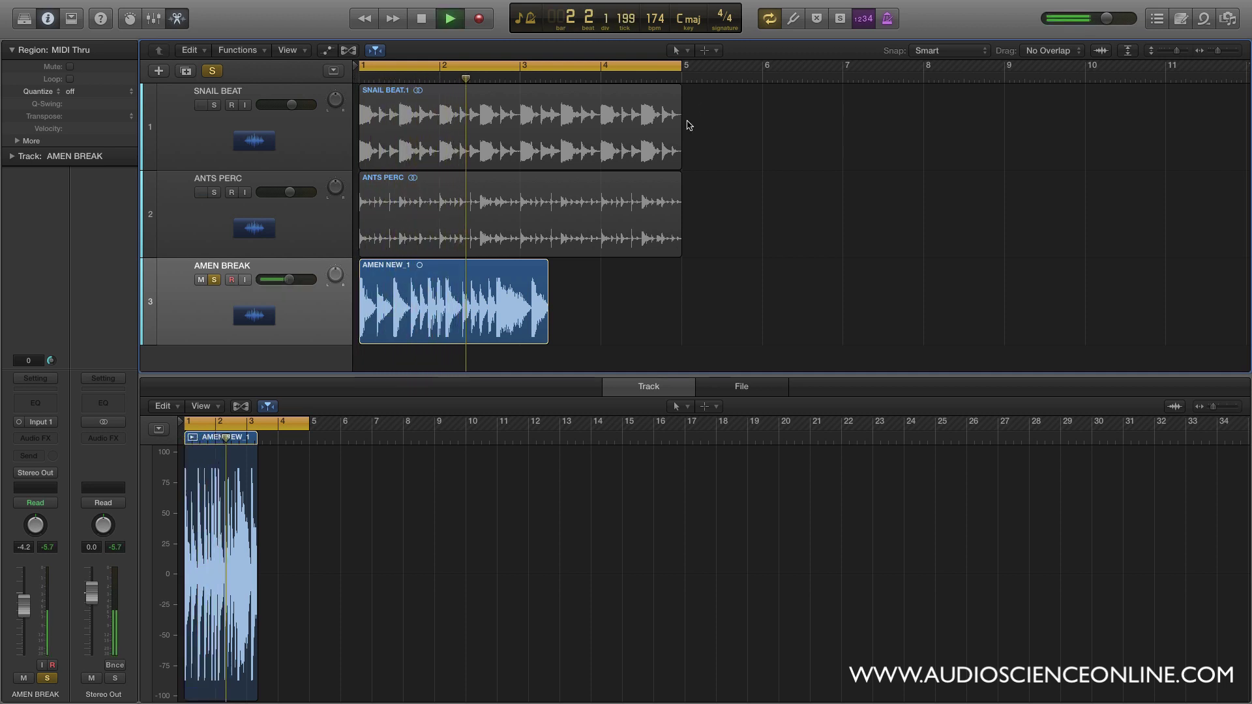
key(space)
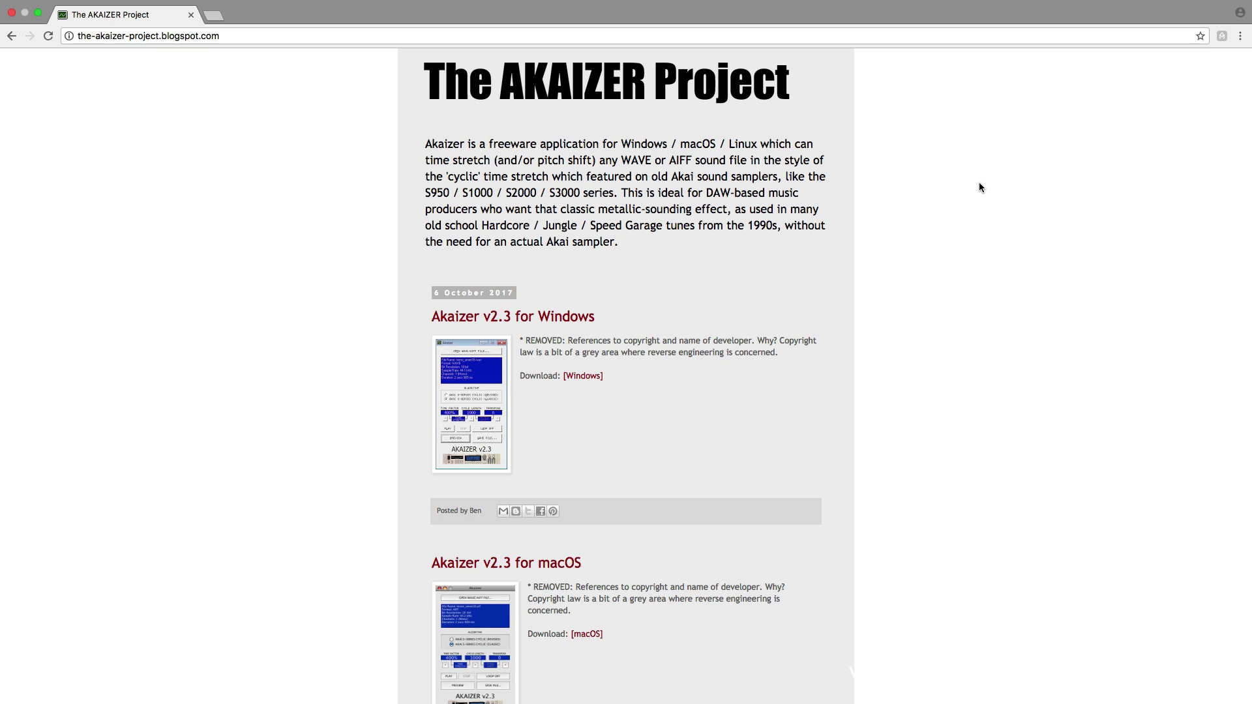
Look through the AKAIZER Project download page in the browser and check the Cycle Length and Transpose ranges in Akaizer
scroll(735, 131, down, 1)
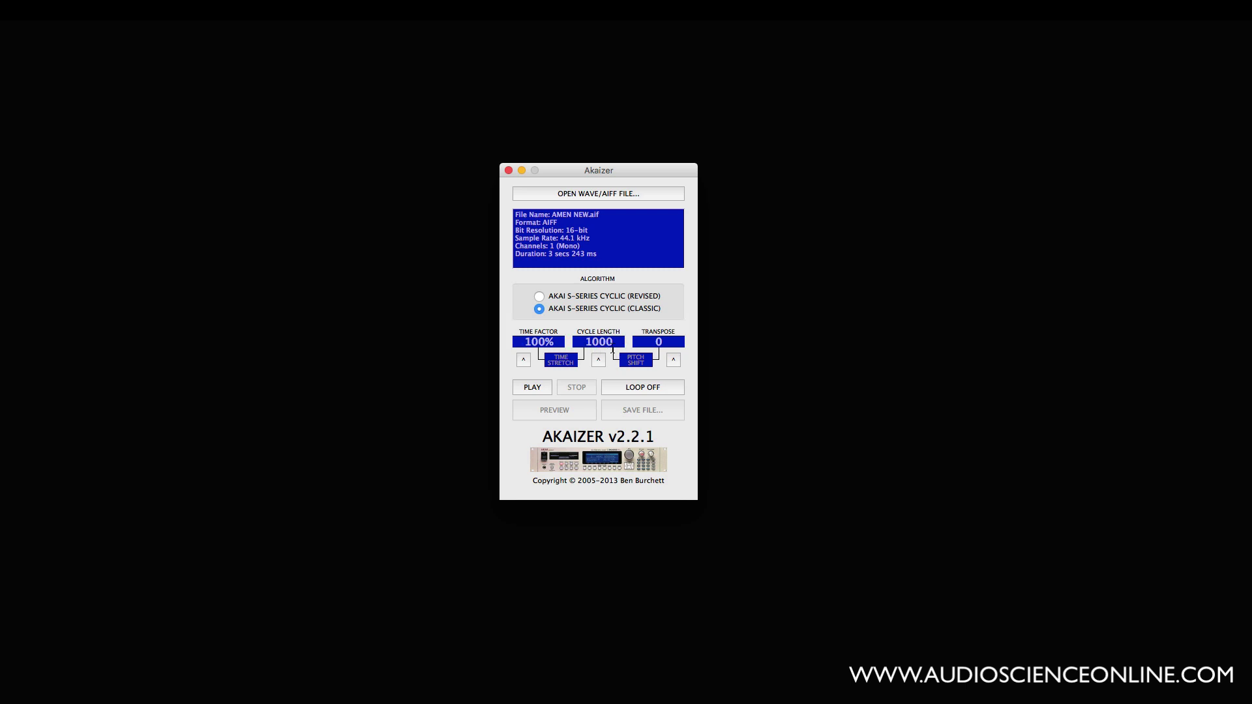
mouse_move(608, 349)
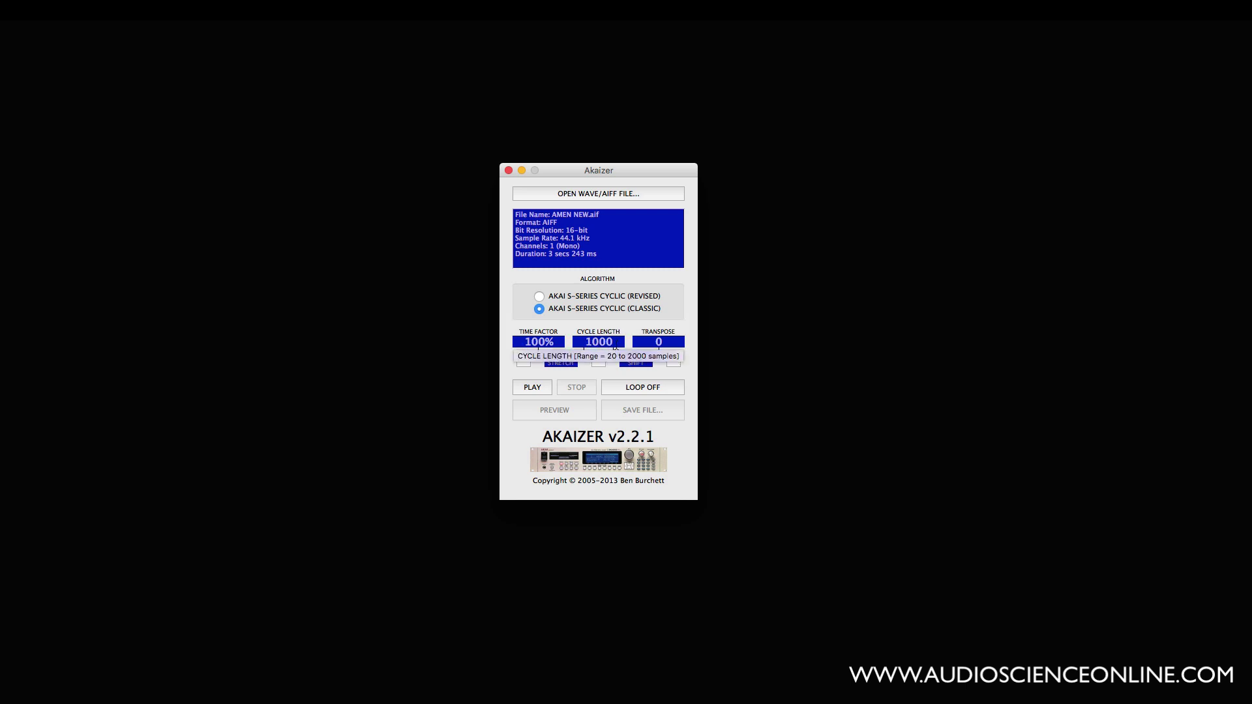
mouse_move(659, 349)
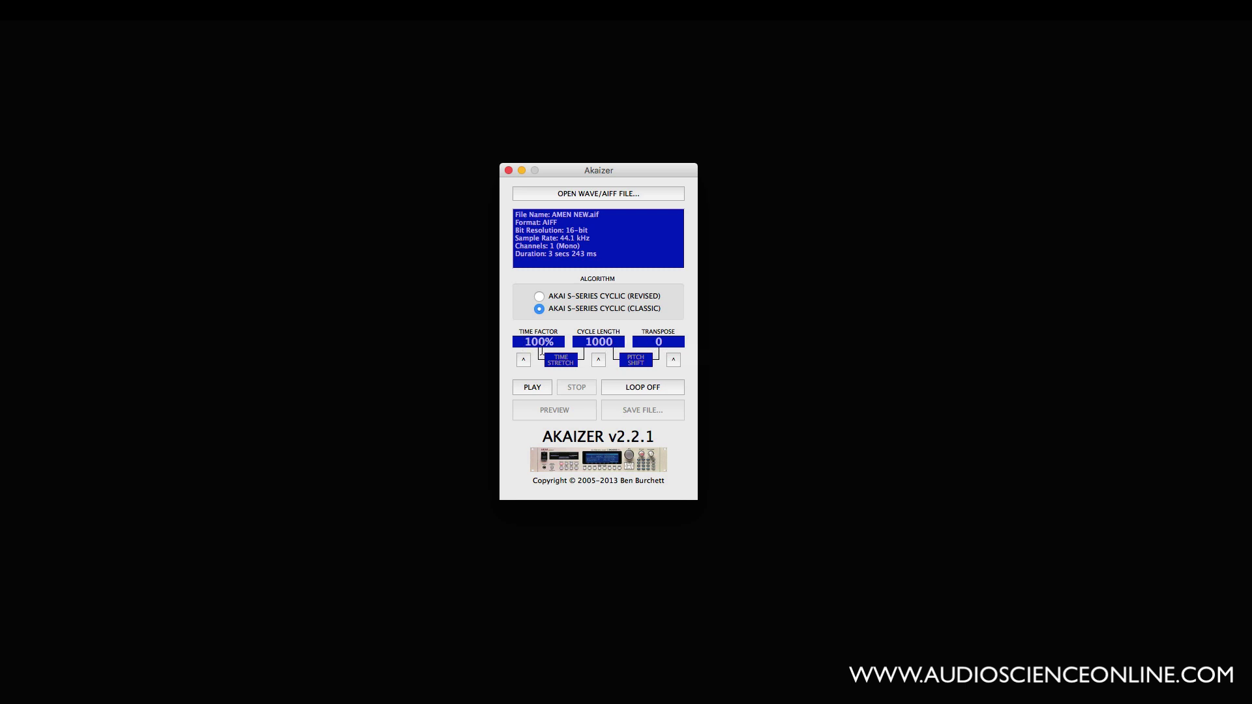
Set the time factor for AMEN NEW.aif to 200% and preview the time-stretched break
click(532, 343)
key(BackSpace)
key(BackSpace)
text(200)
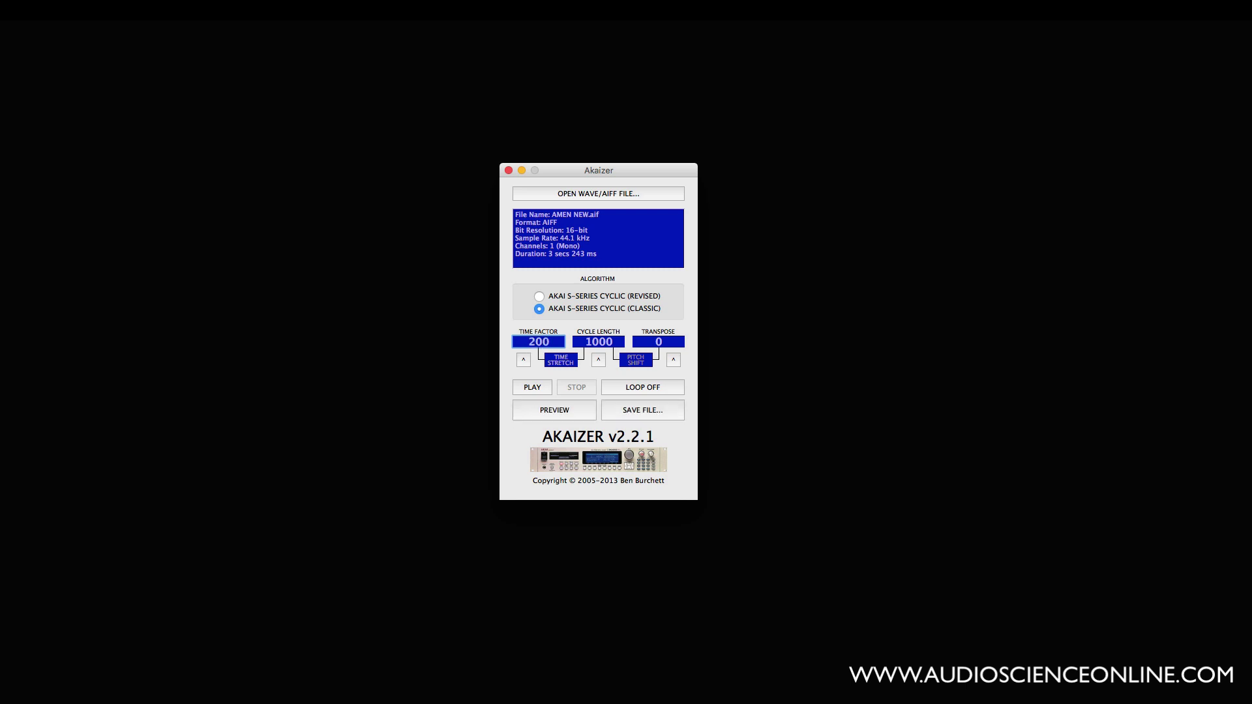
click(548, 413)
Set the time factor to 300% and preview the time-stretched break
click(555, 346)
key(BackSpace)
key(BackSpace)
key(BackSpace)
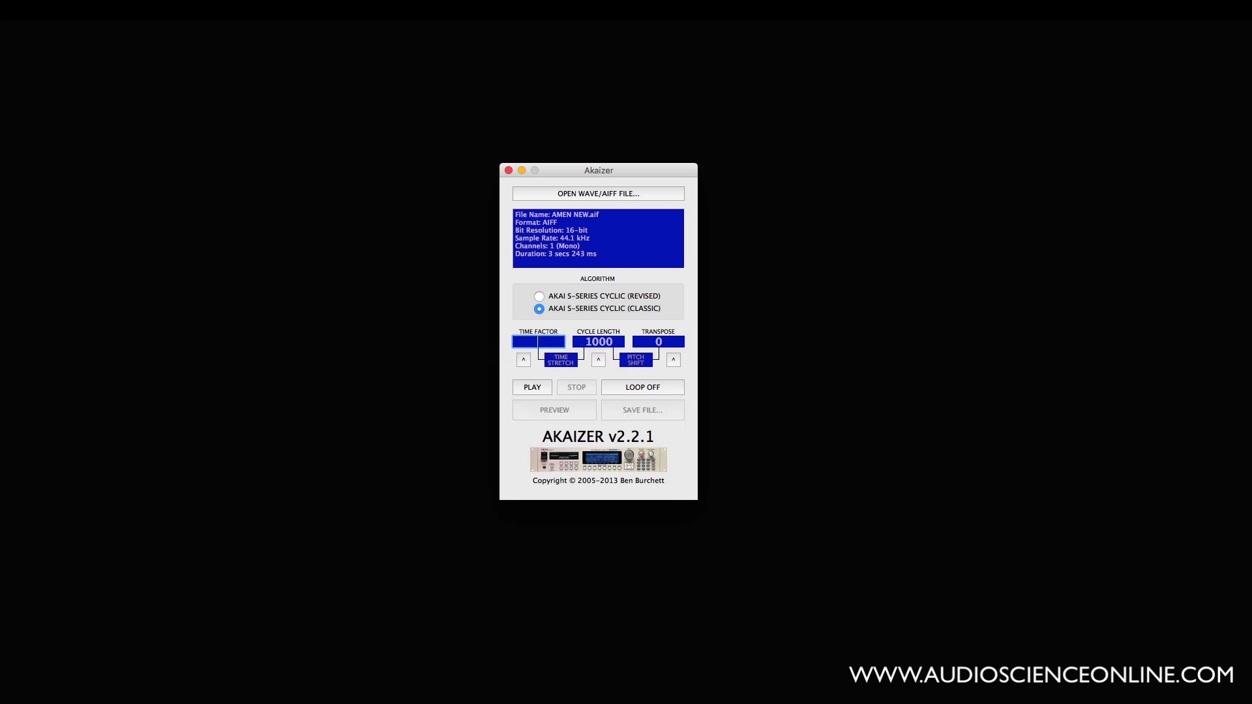
text(300)
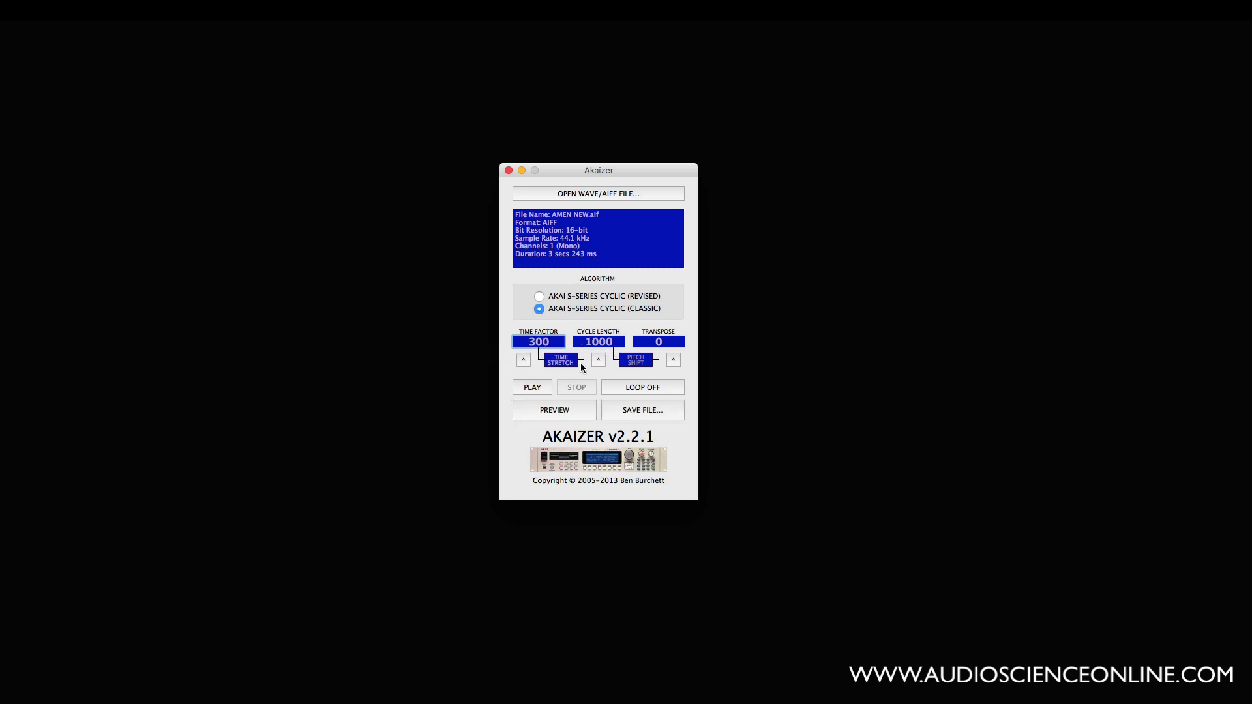
click(561, 411)
Set the time factor to 400% and preview the time-stretched break
click(530, 343)
text(325)
key(BackSpace)
key(BackSpace)
key(BackSpace)
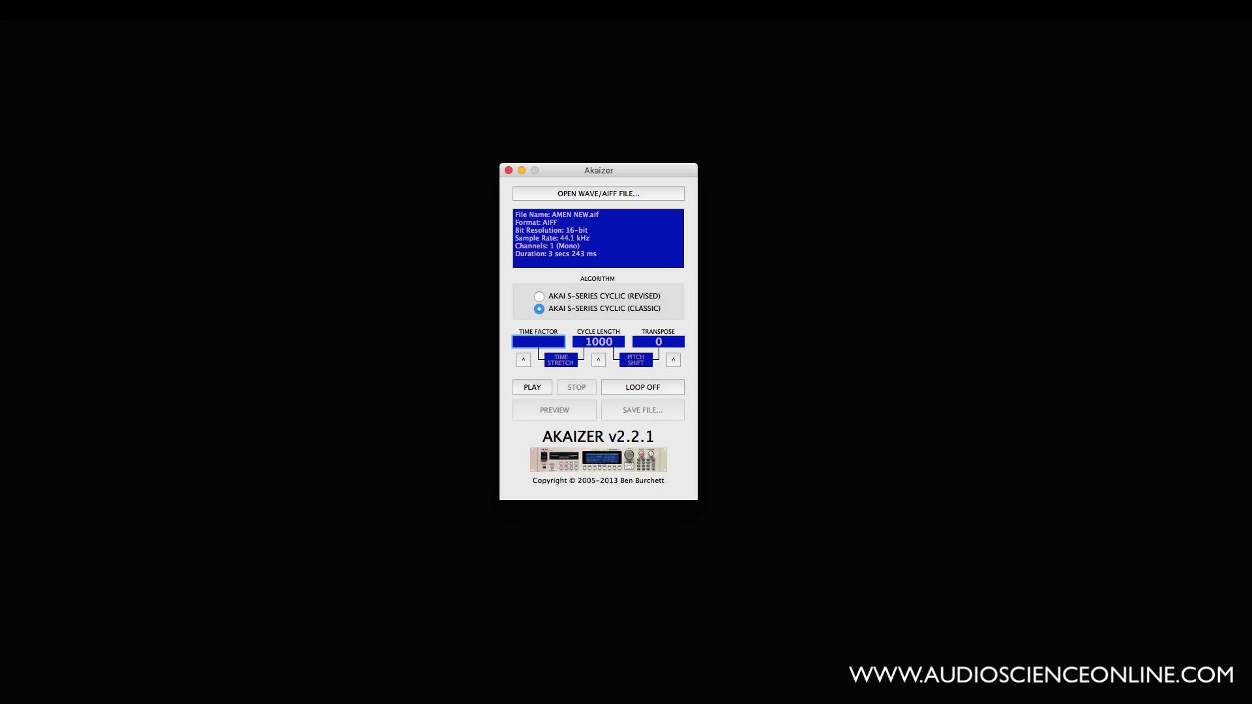
text(400)
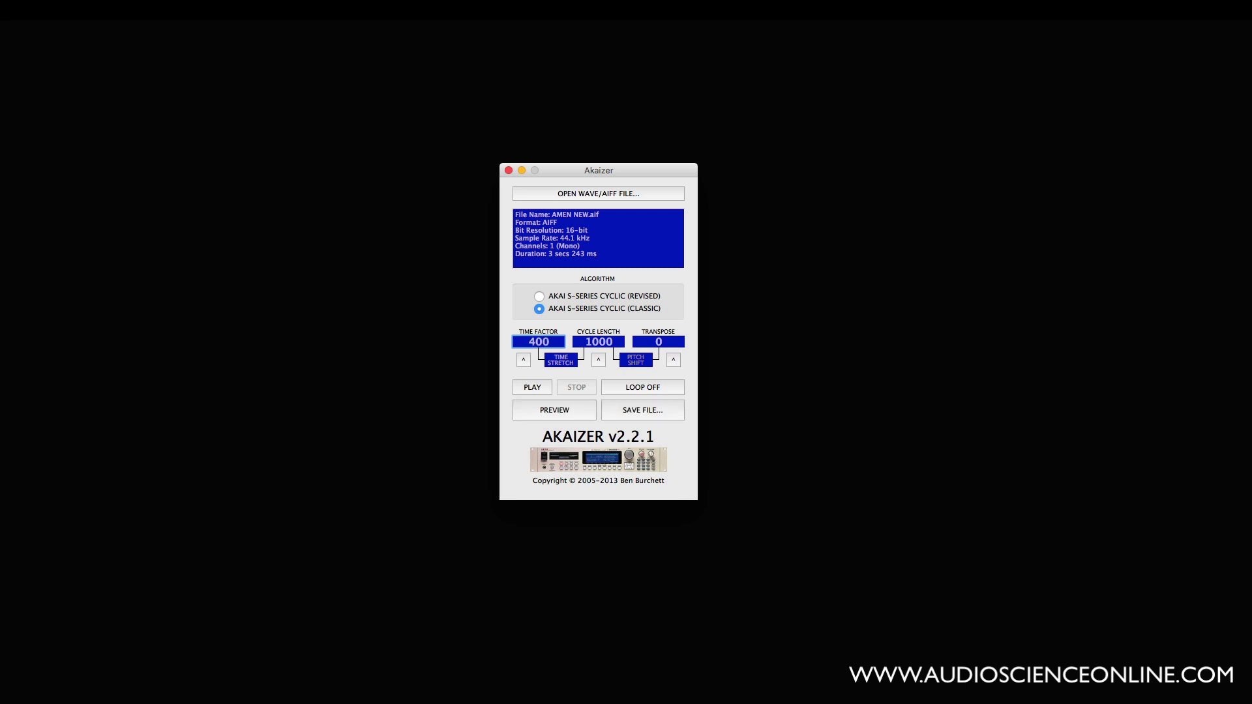
click(546, 408)
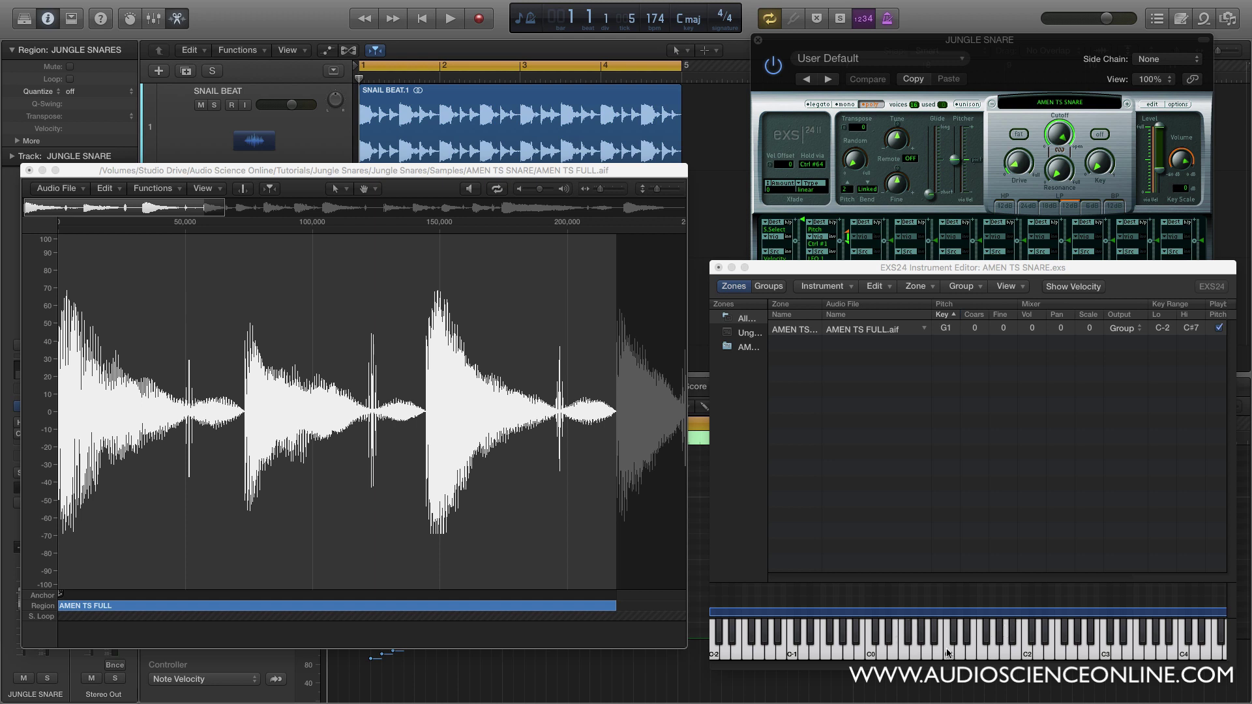
In Logic Pro's sample editor, trim the AMEN TS FULL region to the third hit, from its transient to just before the spike in its tail
click(501, 170)
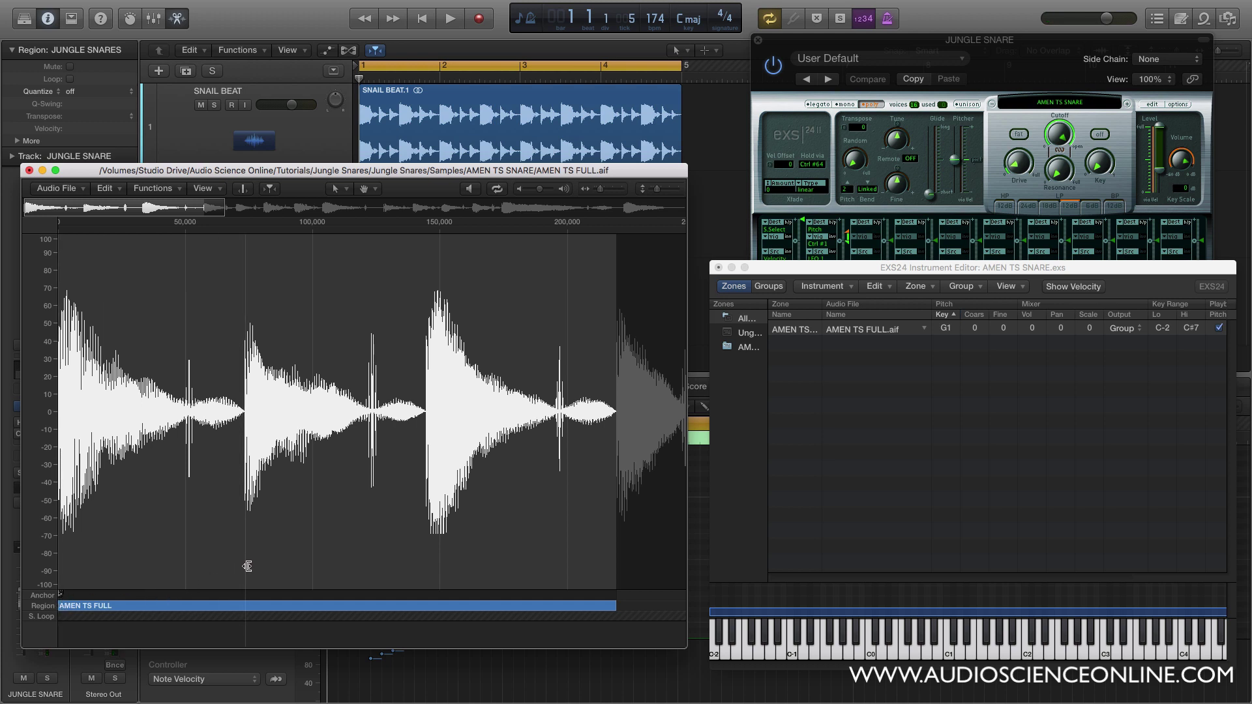
click(247, 567)
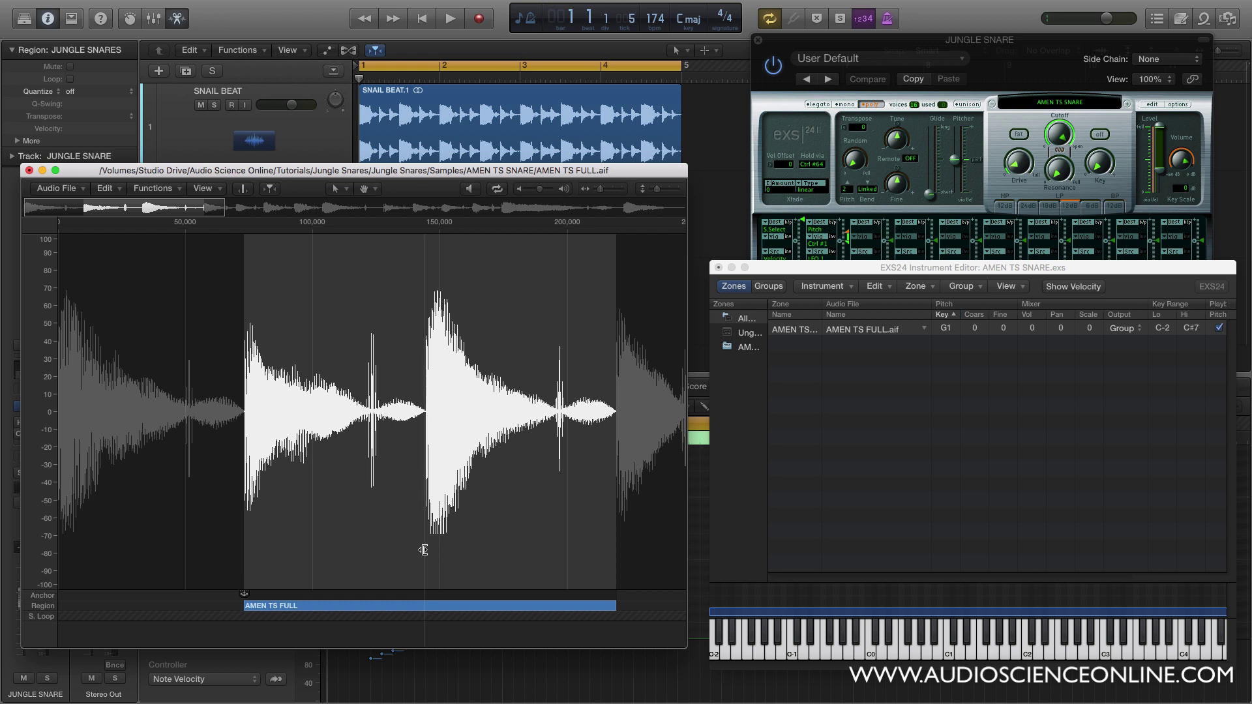
click(424, 550)
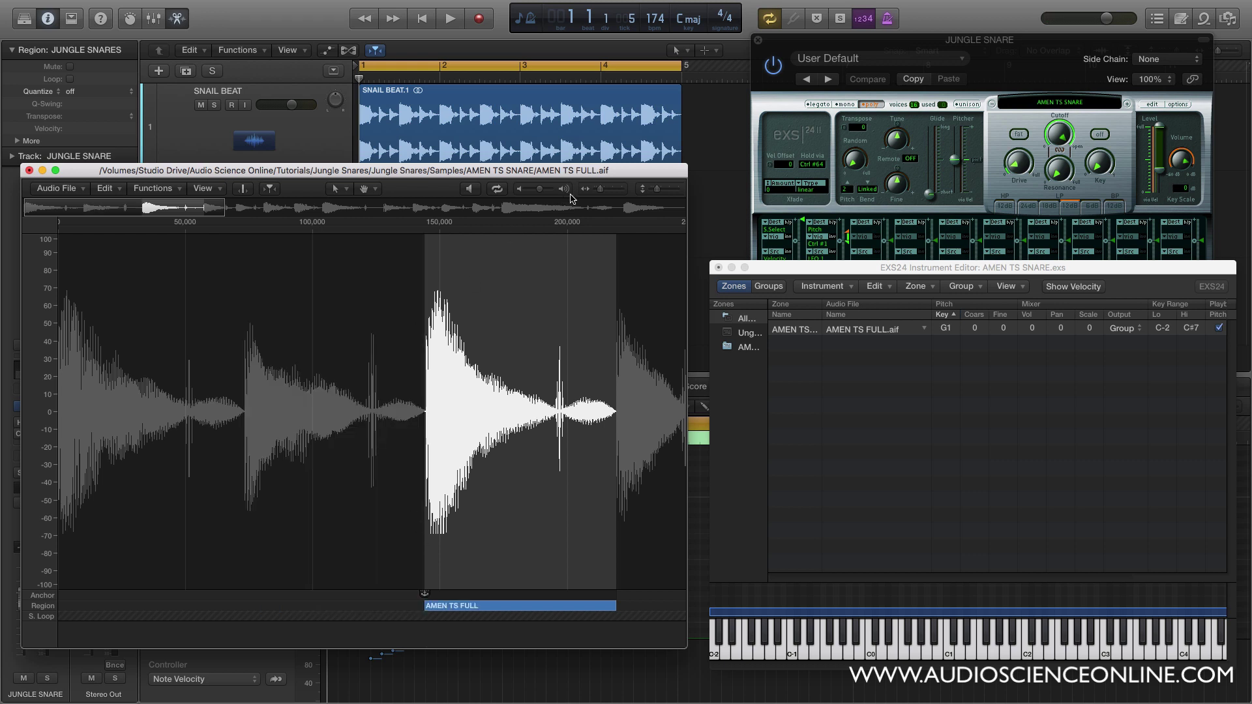
drag(601, 189, 607, 189)
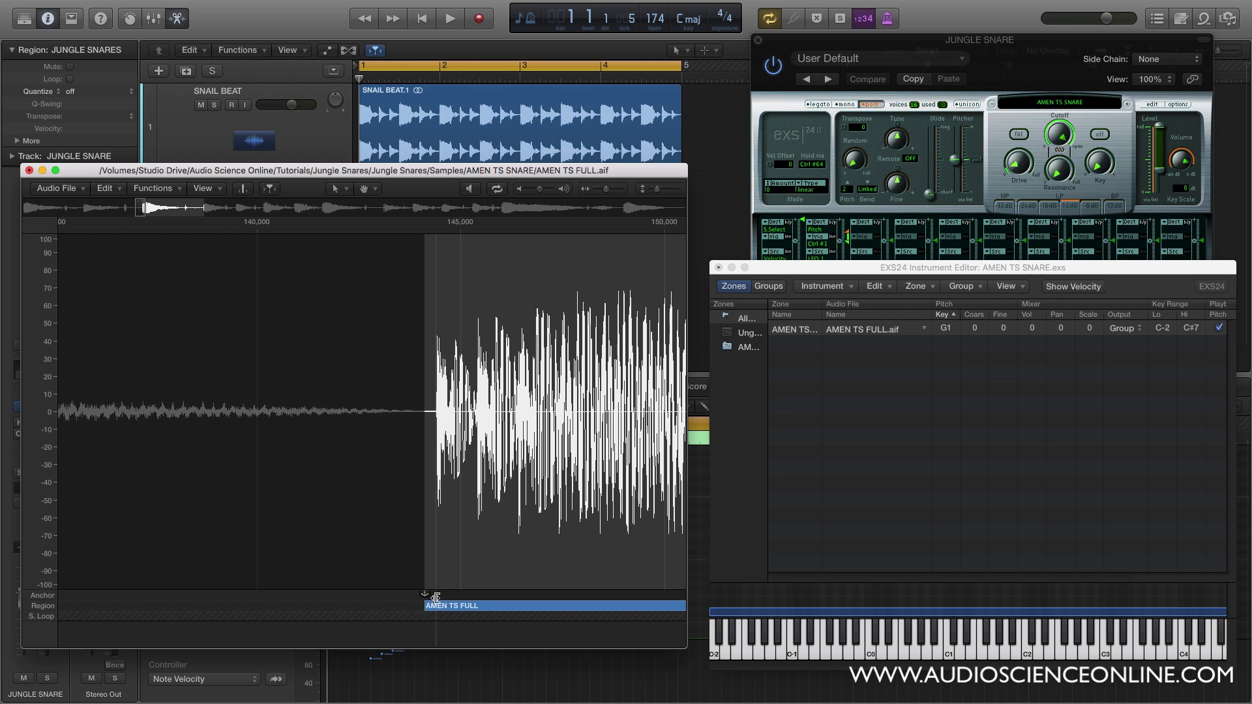
scroll(480, 543, right, 10)
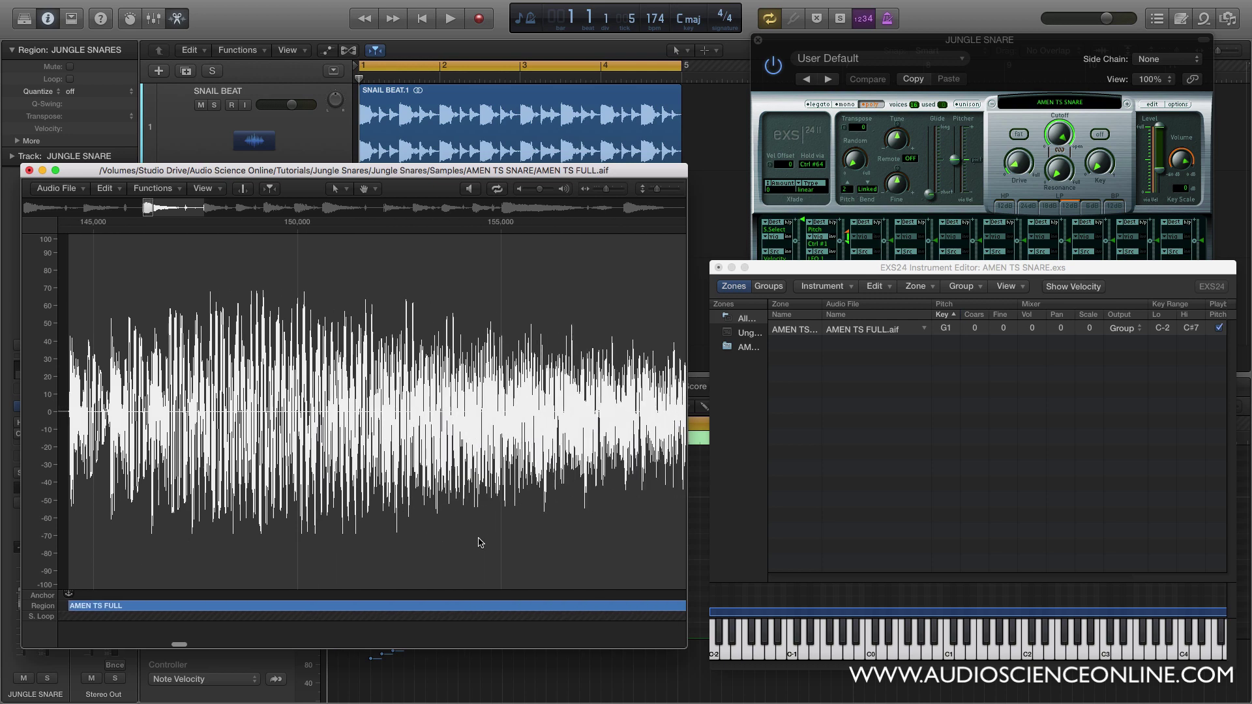
scroll(481, 543, down, 6)
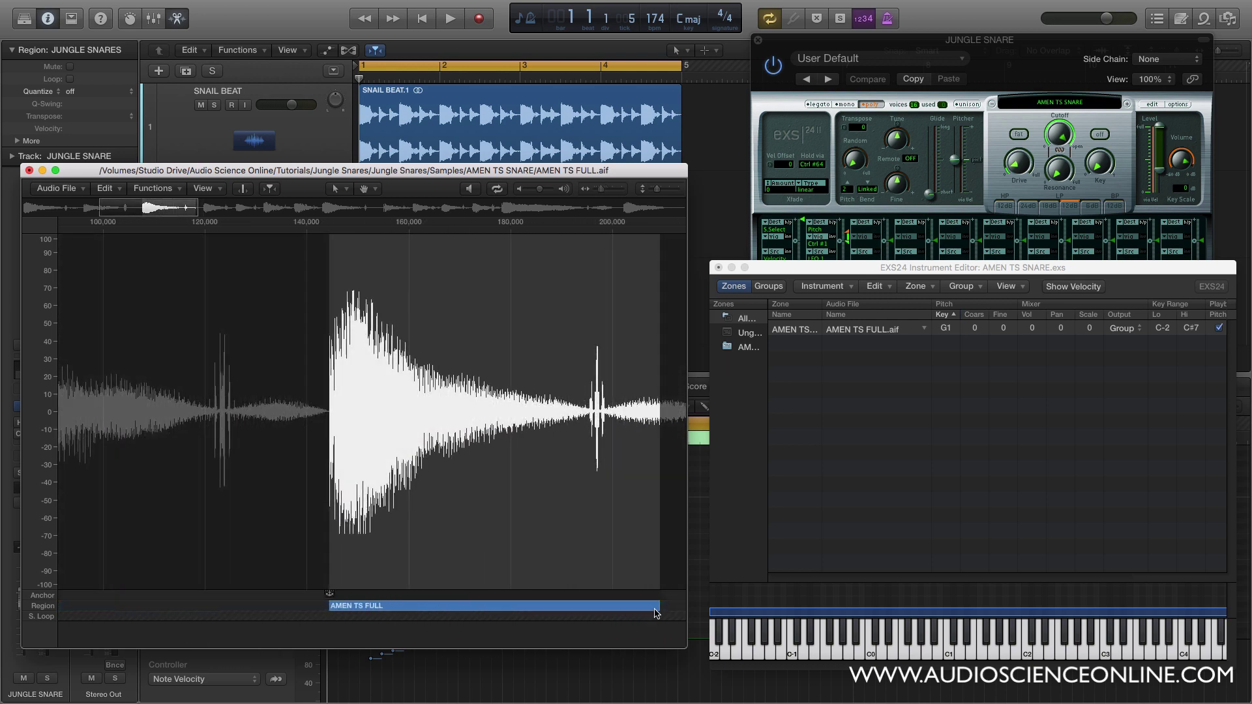
drag(659, 610, 586, 597)
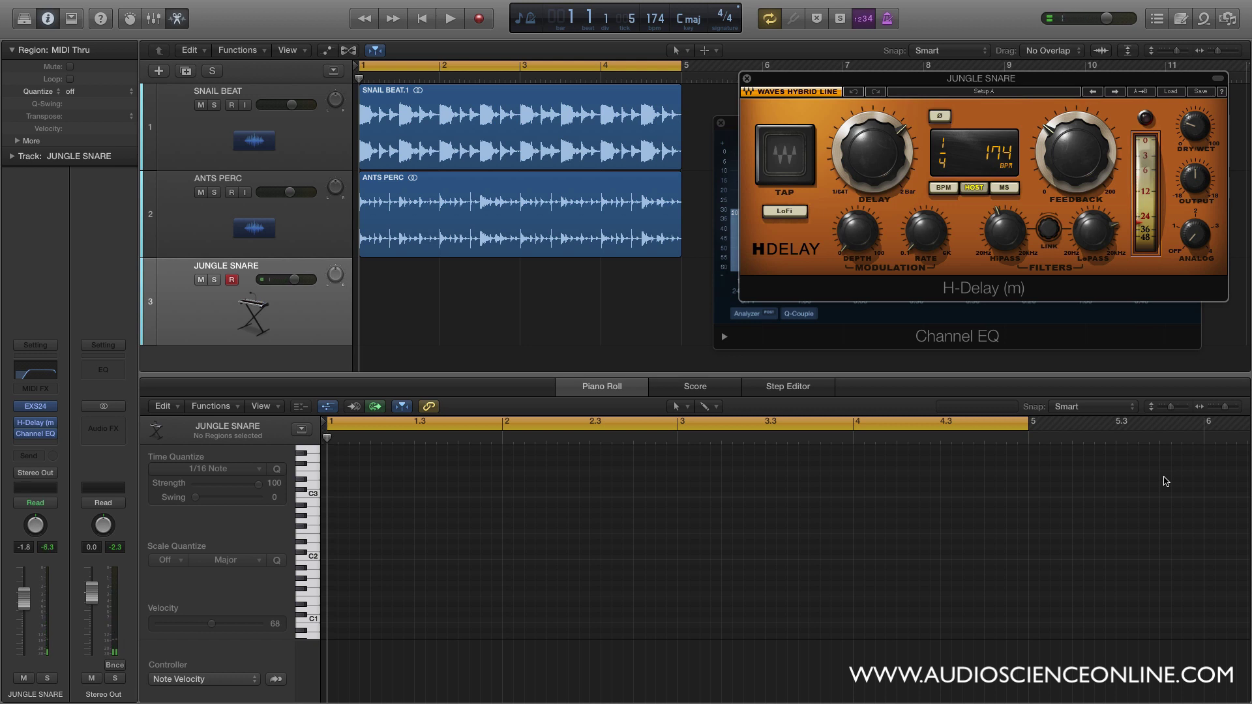
Bring the Channel EQ to the front and play the JUNGLE SNARE track in solo through it
click(869, 346)
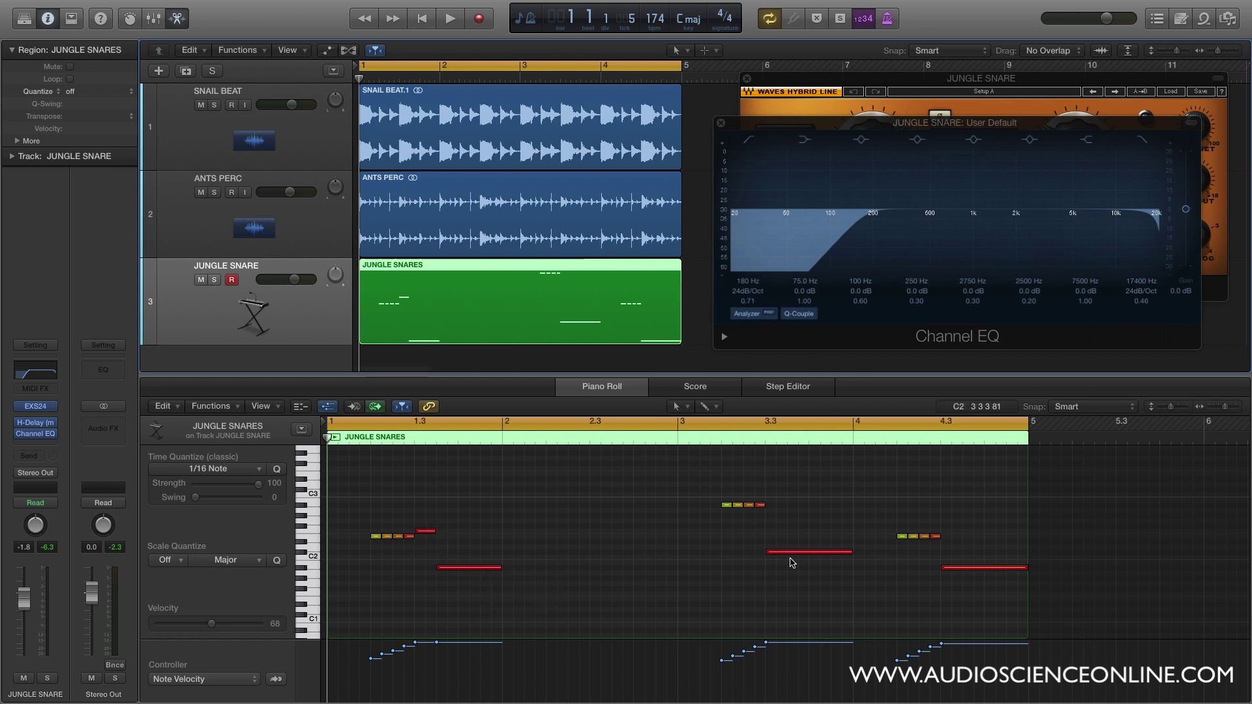
click(214, 280)
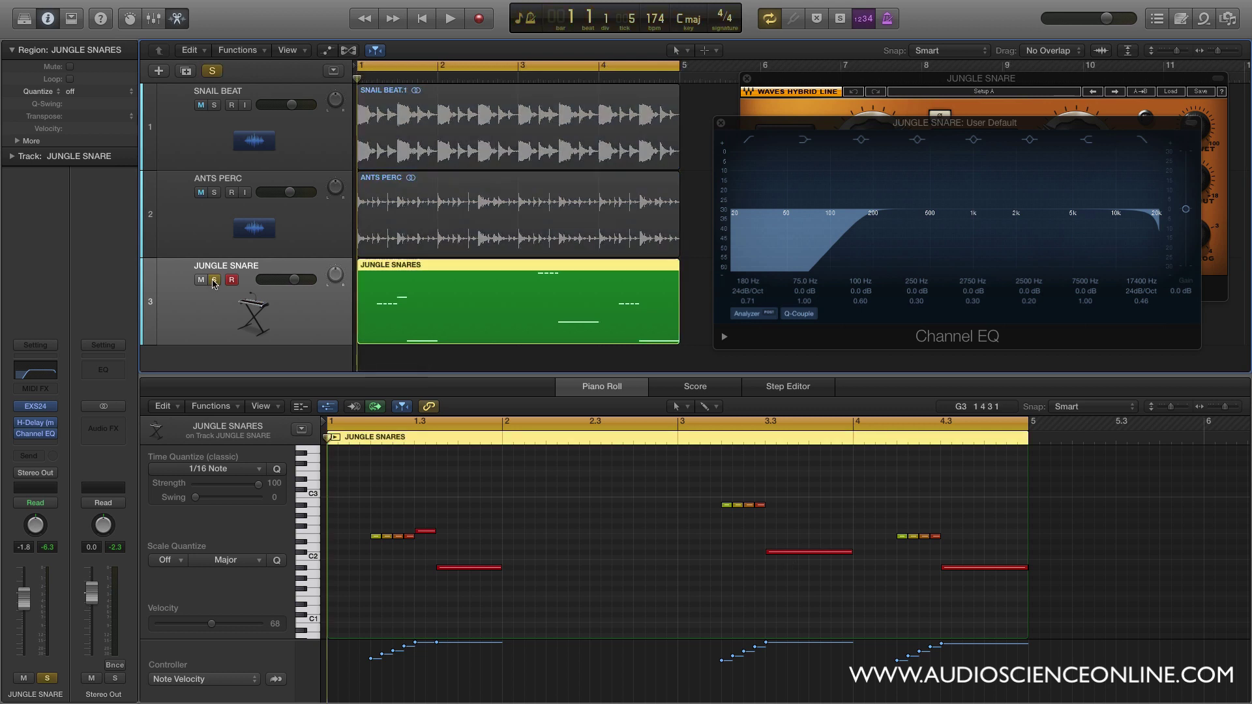
key(space)
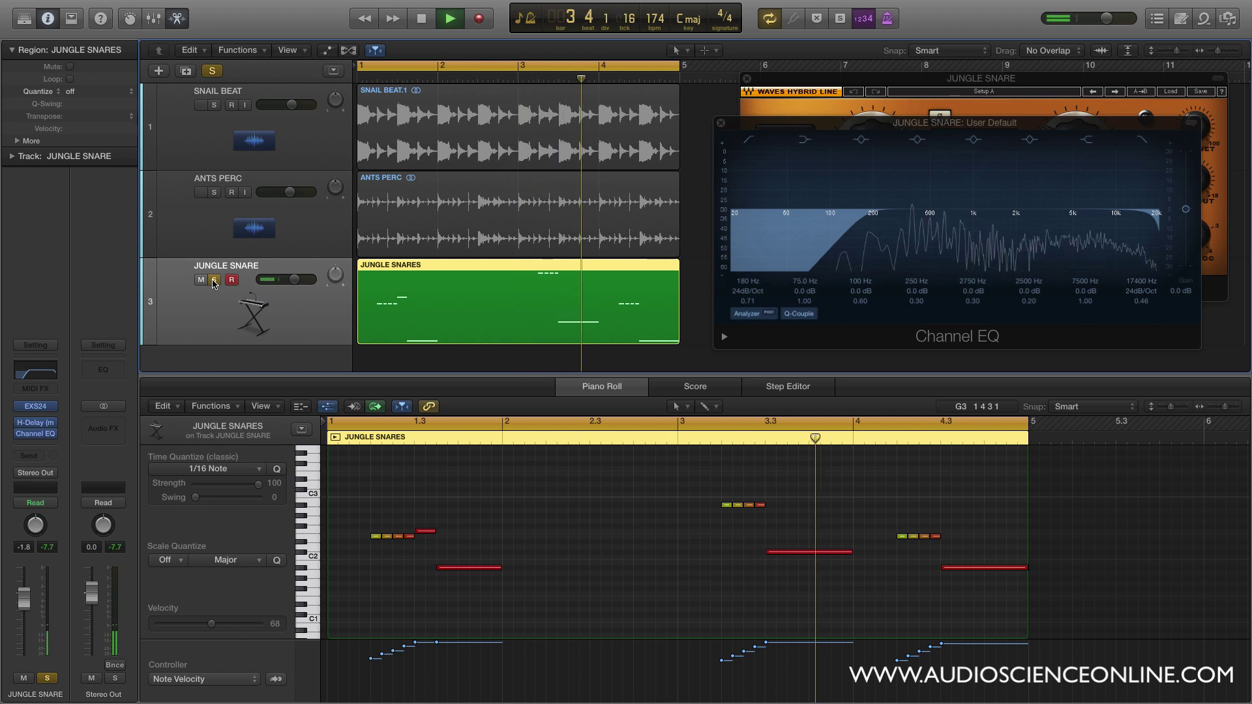
key(space)
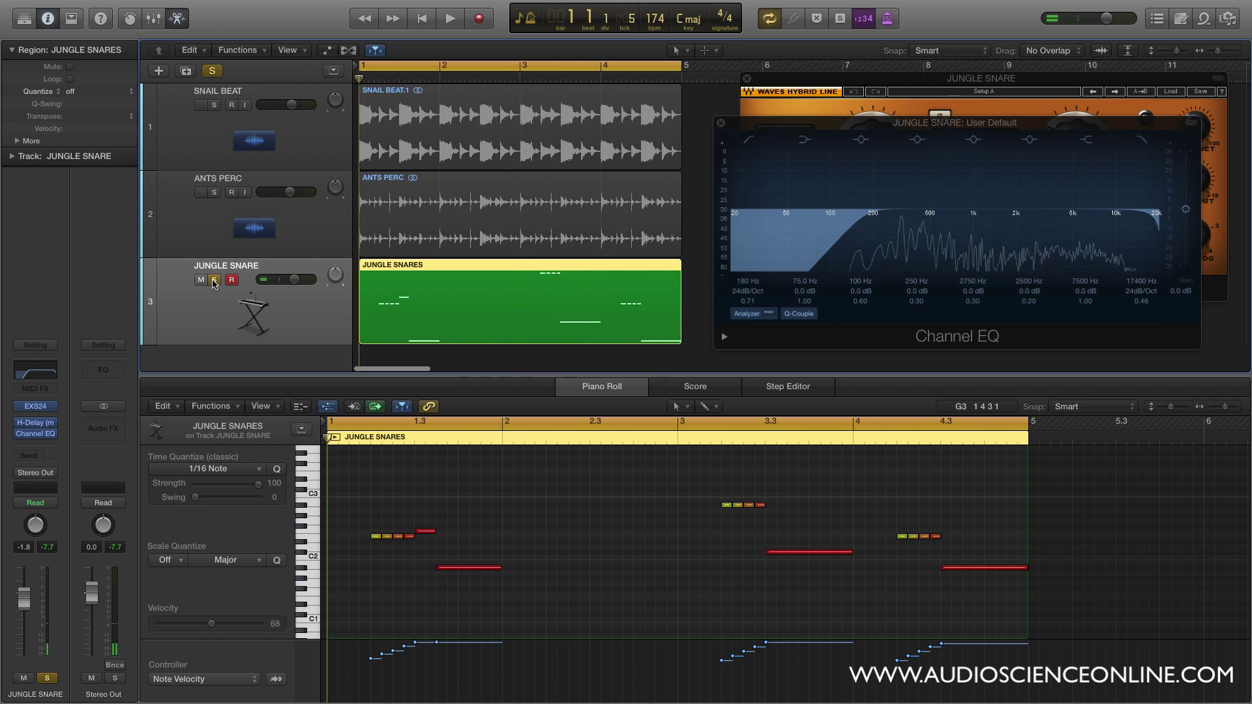
Unsolo the JUNGLE SNARE track and play it together with the SNAIL BEAT and ANTS PERC loops
click(214, 281)
key(space)
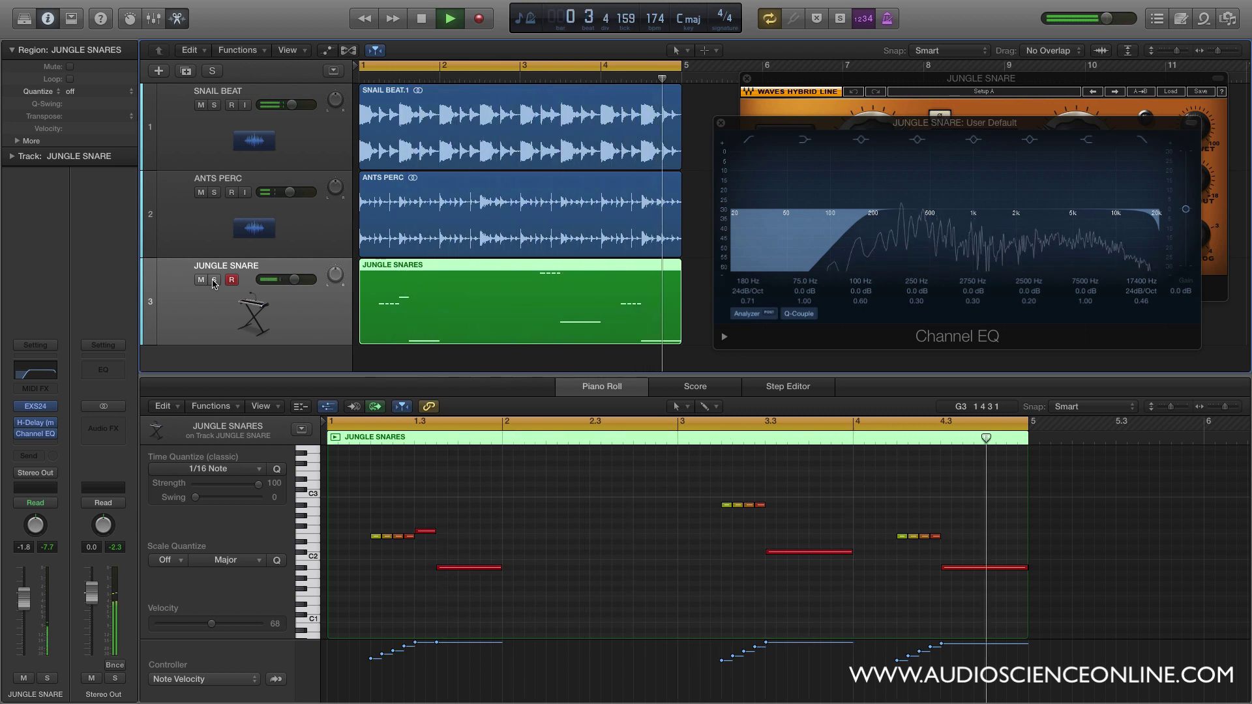
key(space)
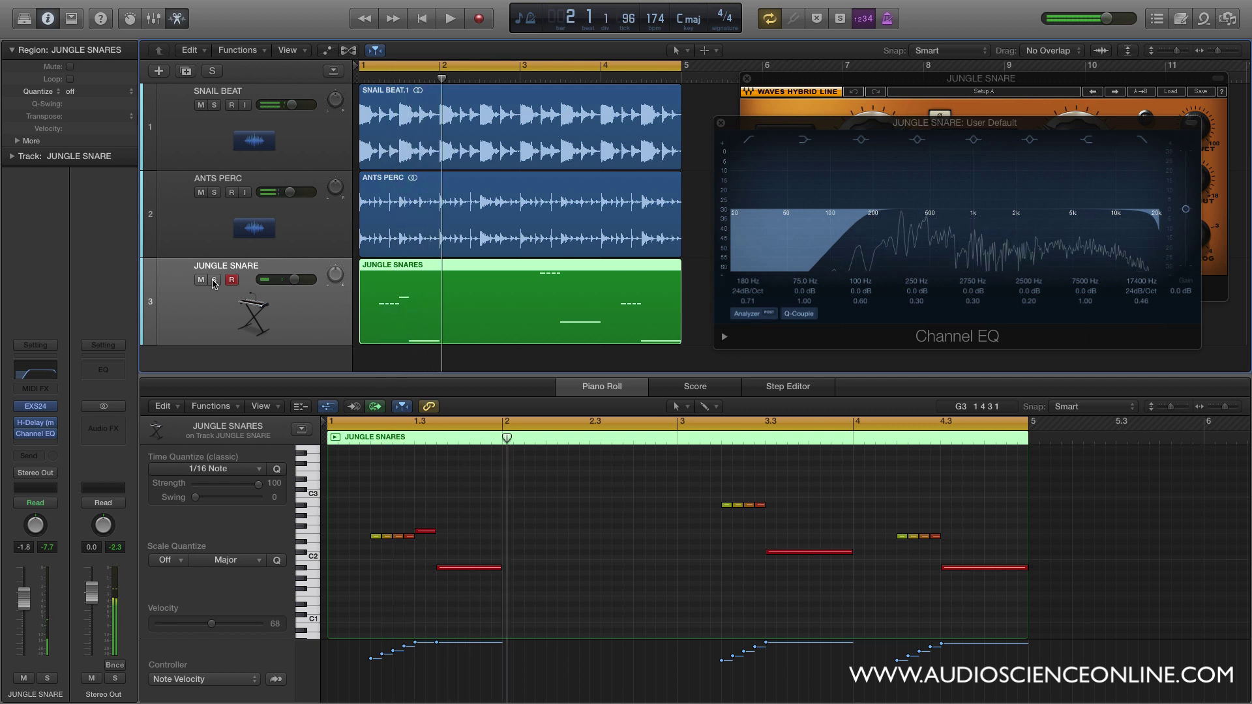